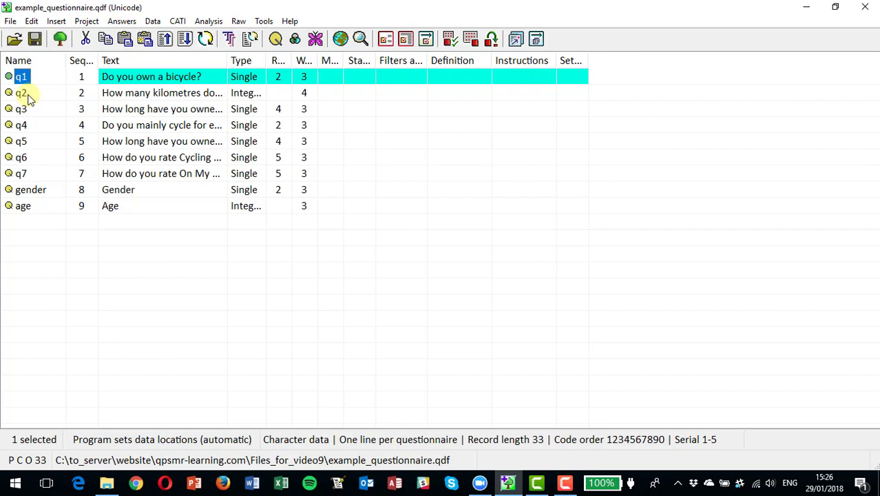
Step: Insert a filter entry named fq1 after q1, defined as q1/1
click(59, 23)
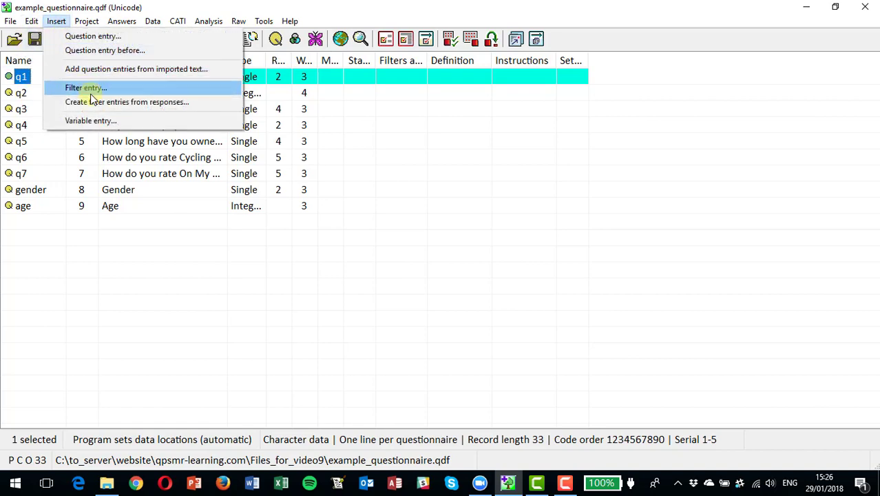
click(93, 90)
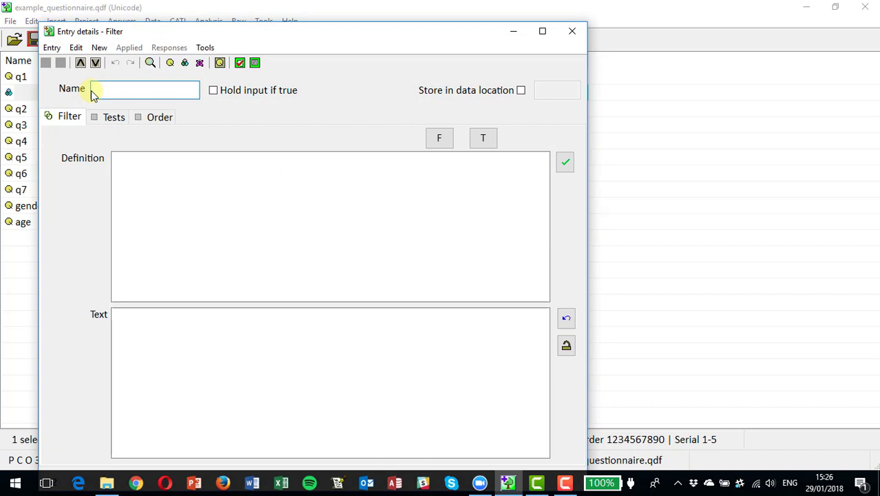
text(fq1)
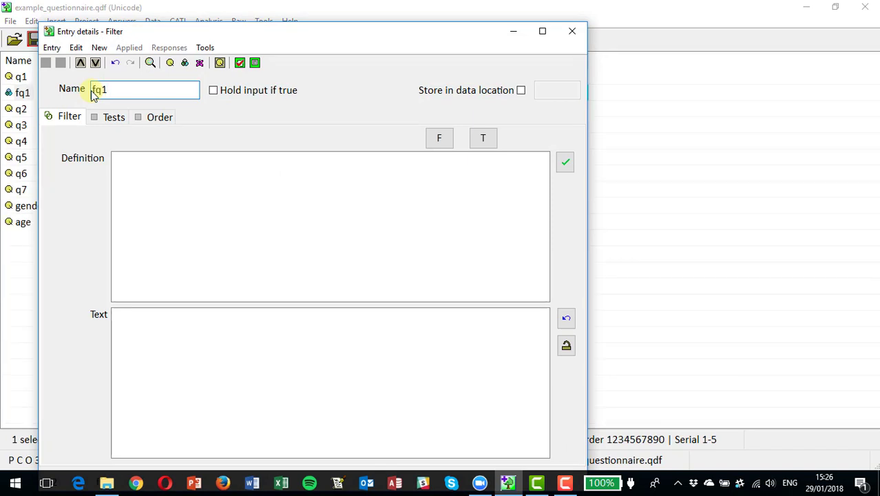
click(124, 165)
text(q1)
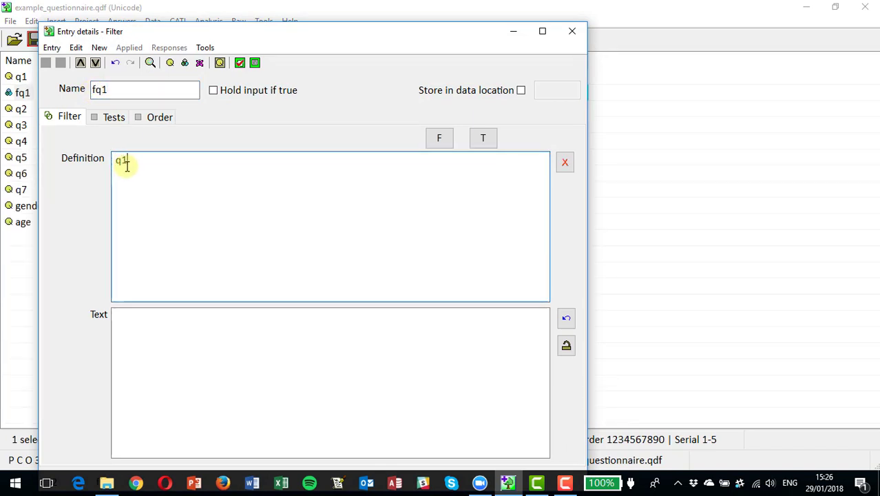
text(/1)
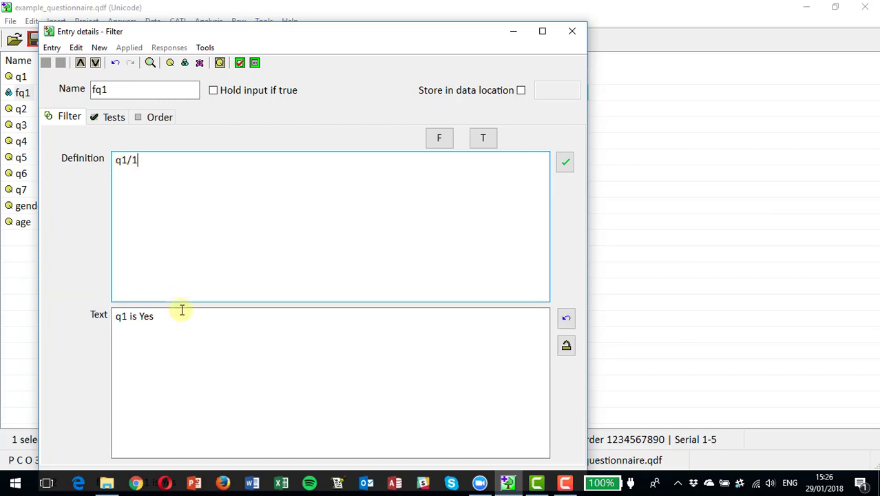
Step: Replace the fq1 filter's text with "All who own a bicycle" and close its entry details
drag(165, 316, 87, 333)
text(All)
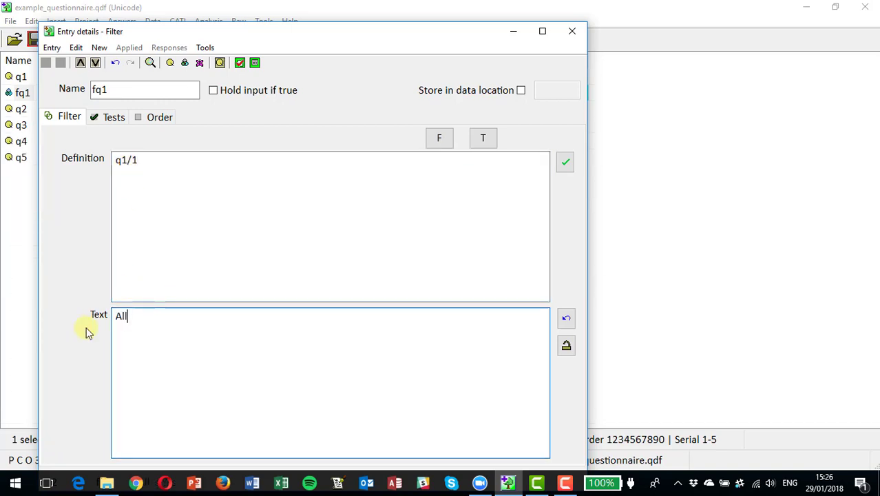
text( who own a bicyck)
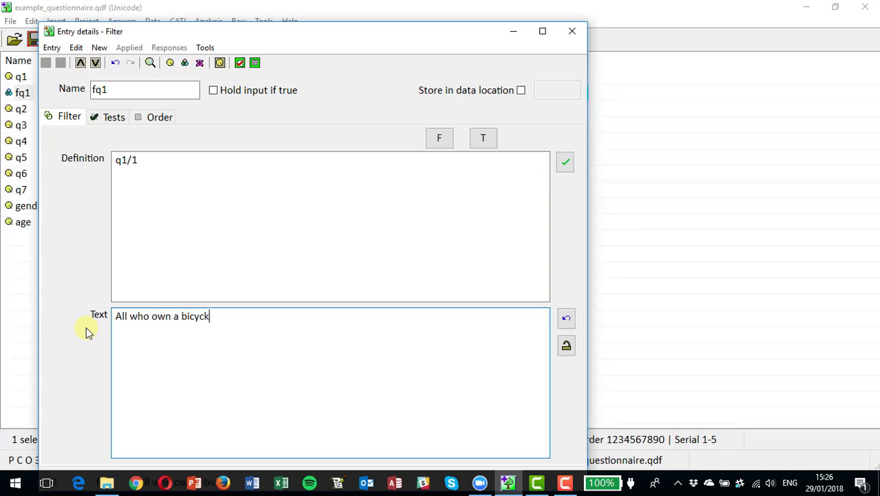
key(BackSpace)
text(le)
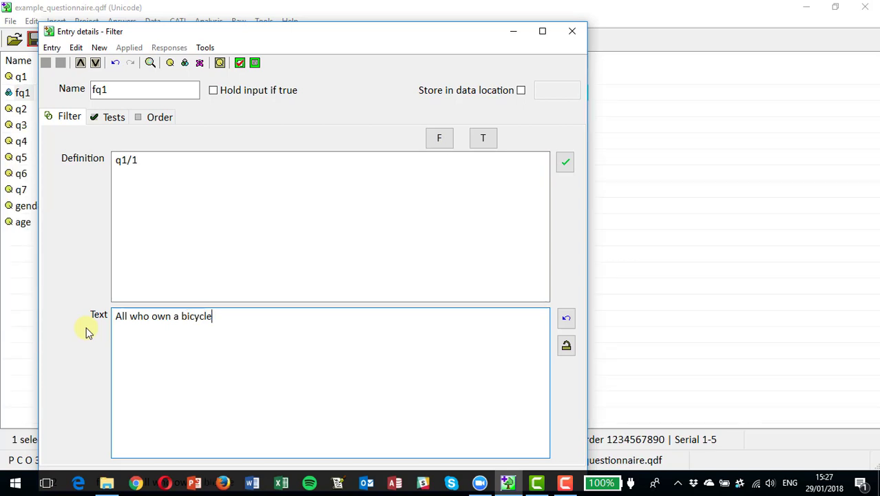
click(571, 31)
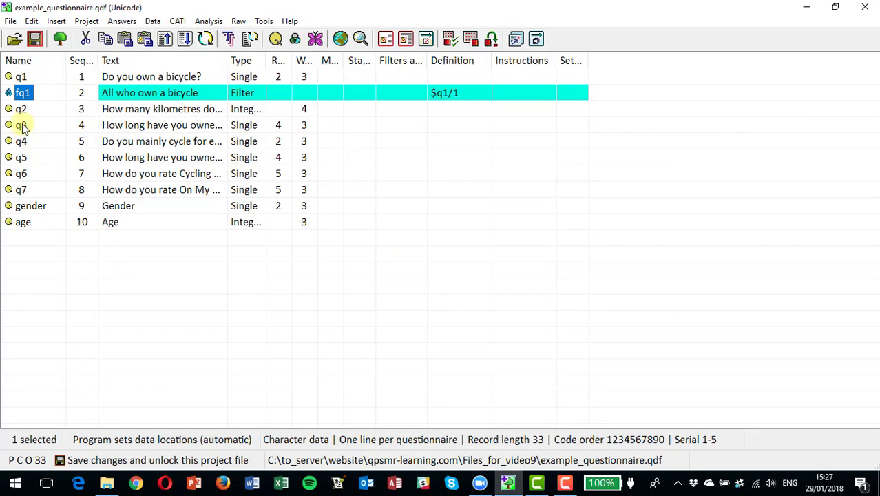
Step: Apply filter fq1 to questions q2 through q7 with an applied filters block update
click(23, 112)
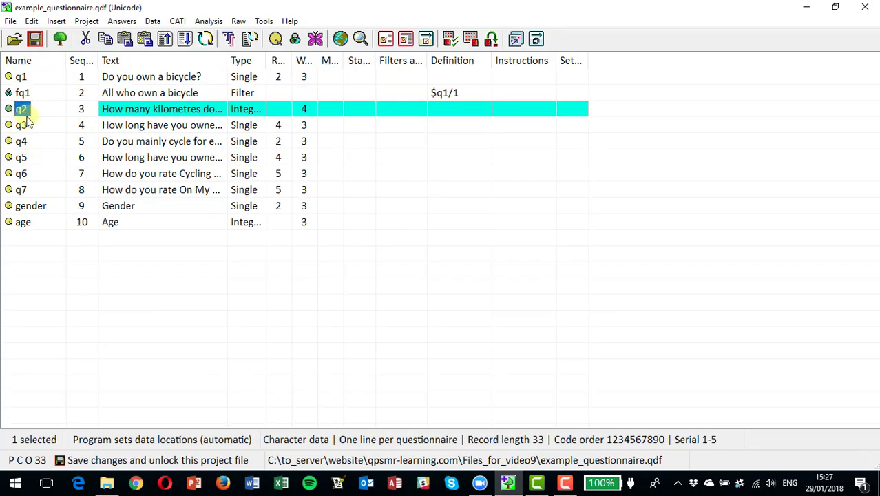
shift+click(23, 190)
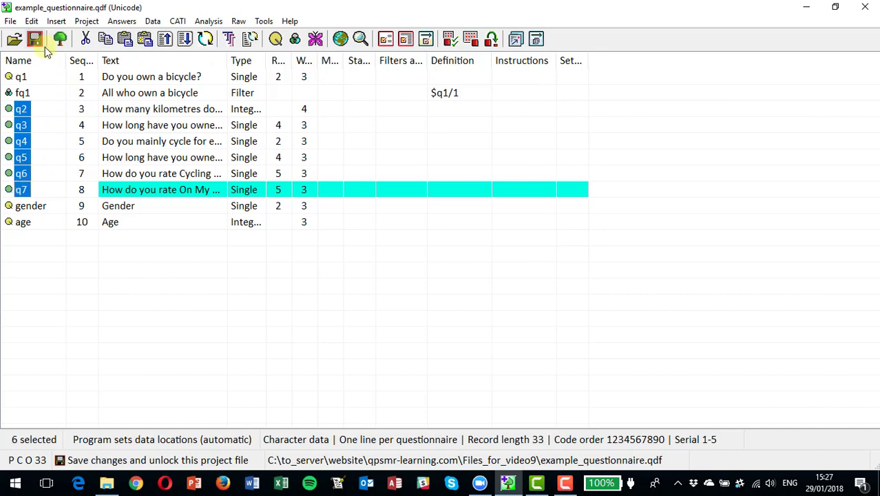
click(31, 21)
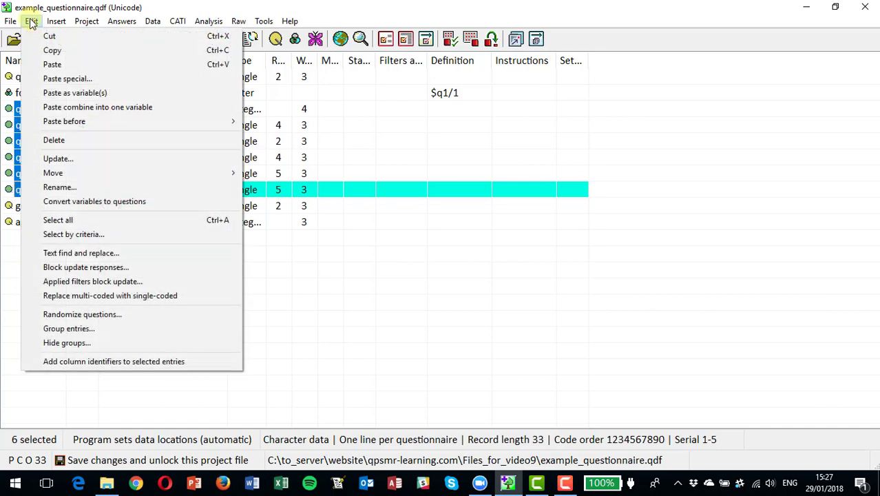
click(145, 282)
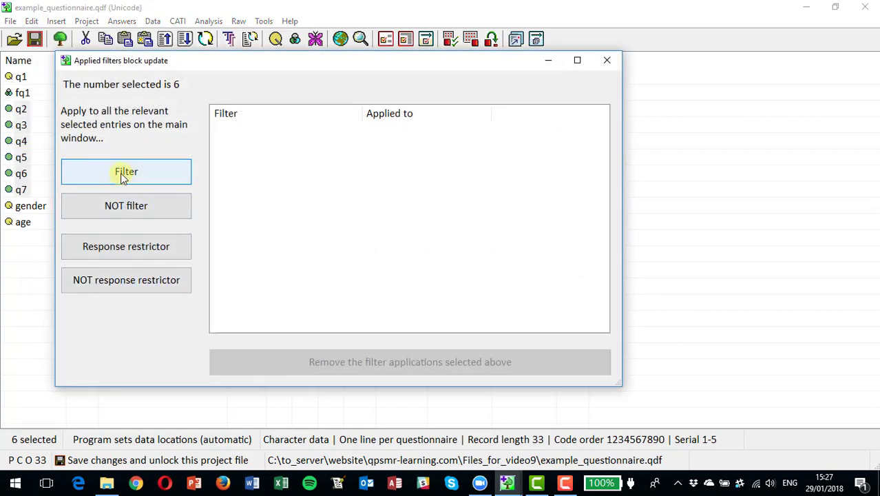
click(121, 173)
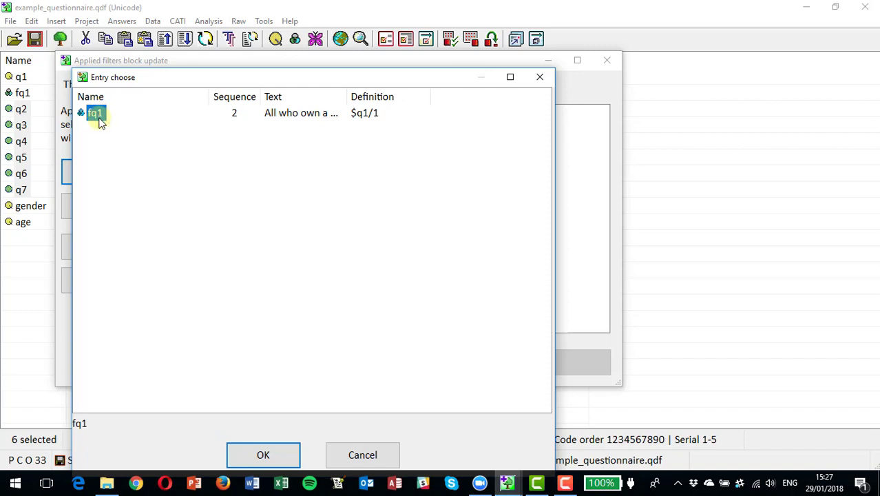
click(276, 456)
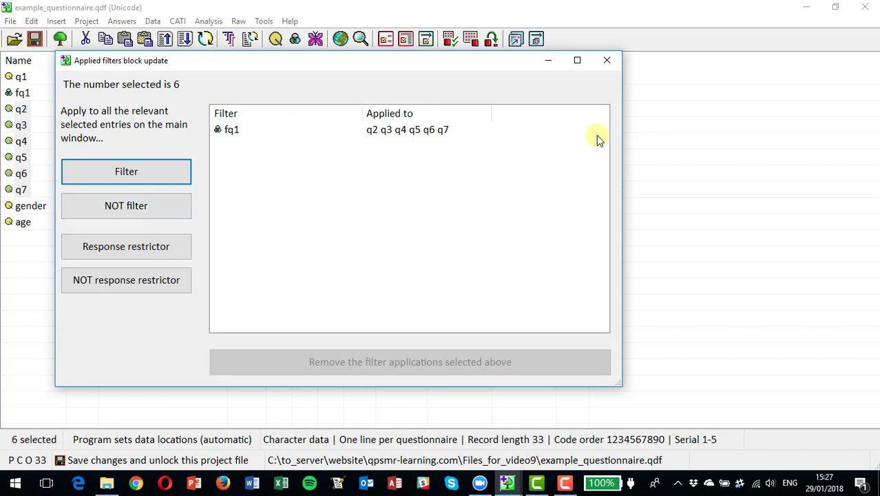
click(608, 61)
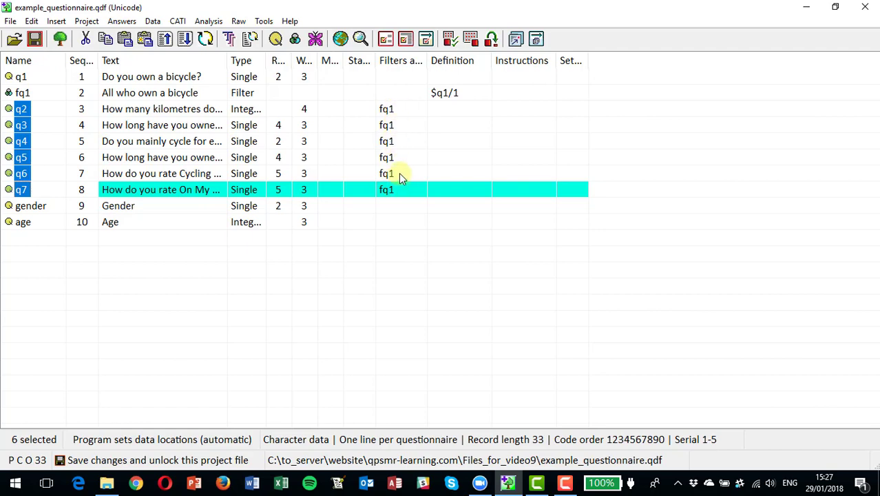
Step: Review which questions fq1 is applied to in the applied filters block update
click(32, 22)
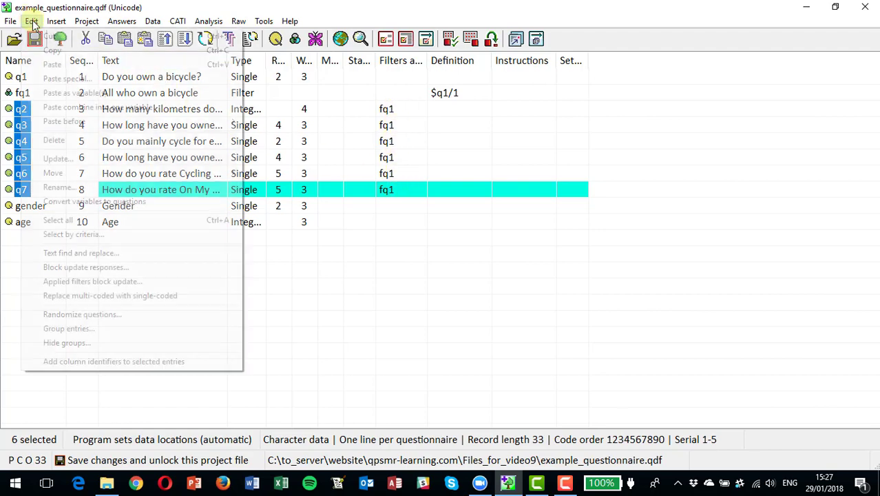
click(135, 282)
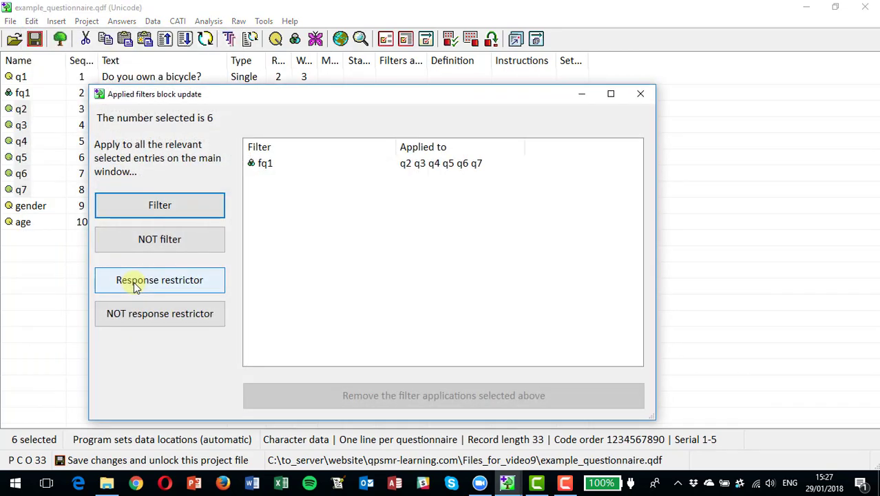
click(266, 164)
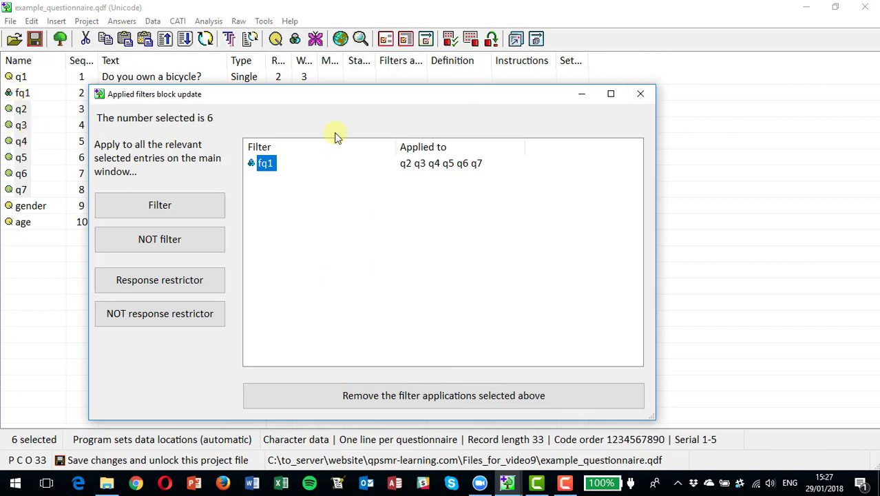
click(640, 95)
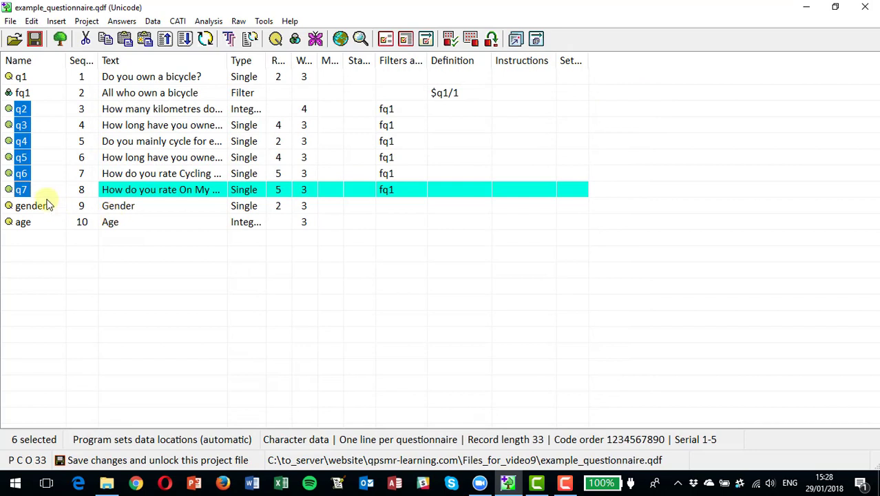
Step: Examine the response lists of magazine rating questions q6 and q7 in their entry details
click(23, 173)
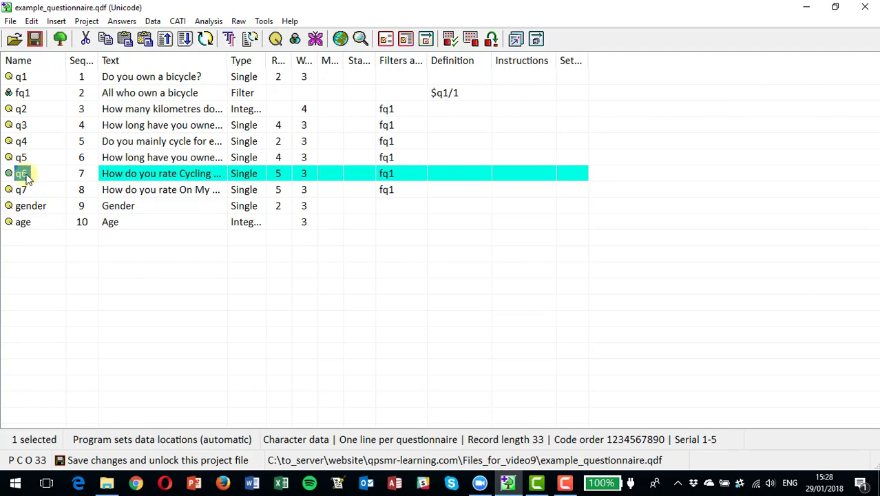
double_click(24, 174)
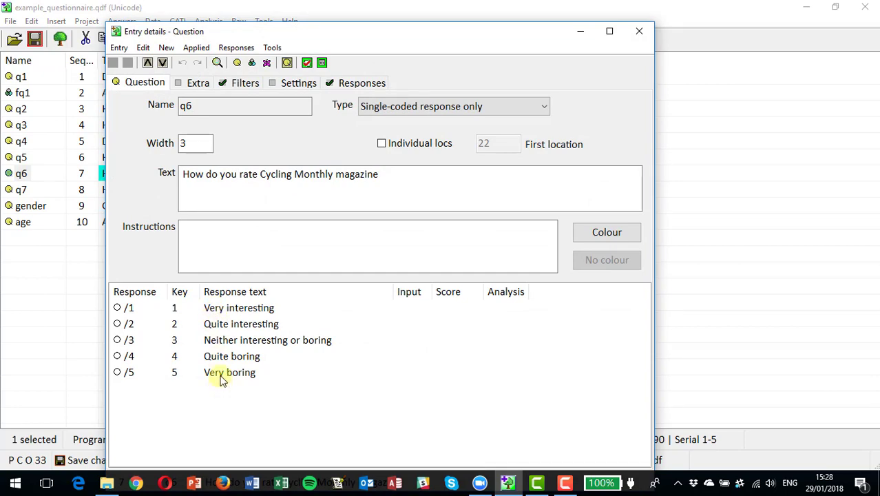
click(638, 34)
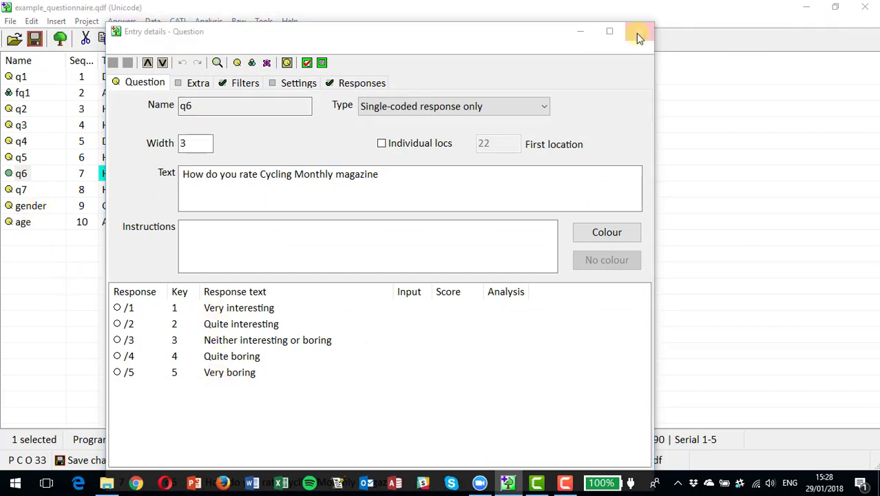
click(22, 190)
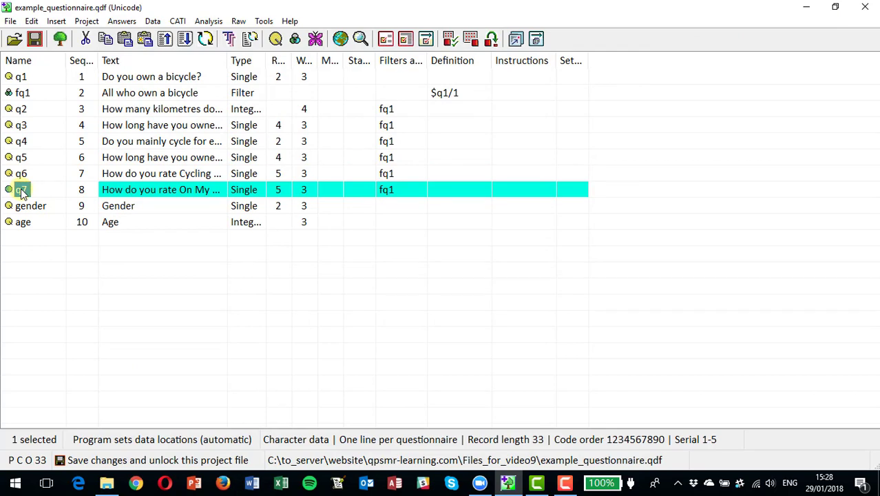
double_click(21, 190)
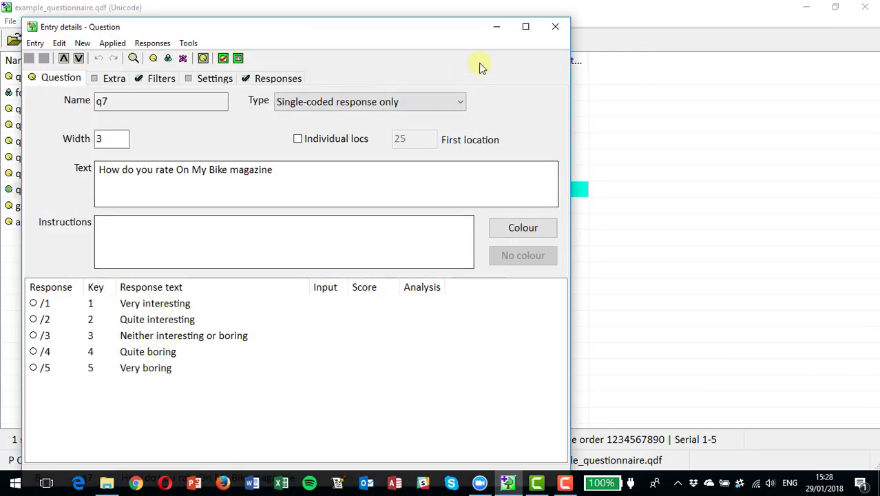
click(555, 27)
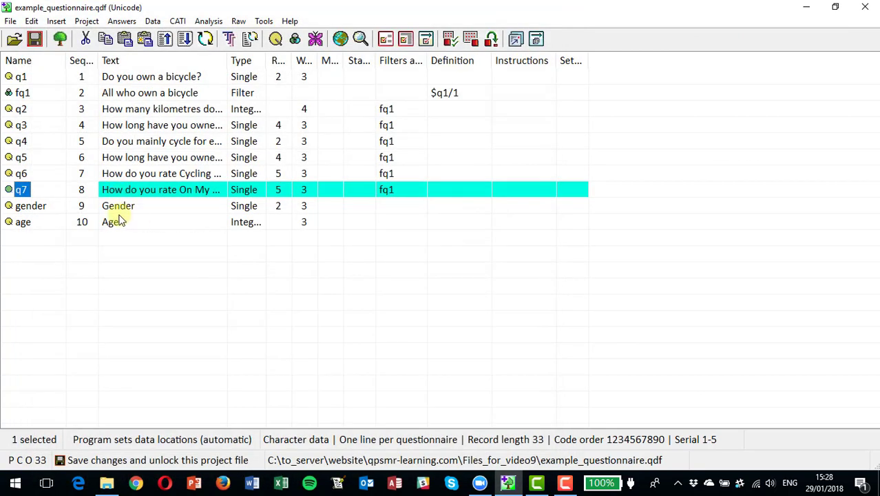
Step: Block update the responses of q6 and q7 with descending score values, from 5 for Very interesting to 1 for Very boring
ctrl+click(21, 173)
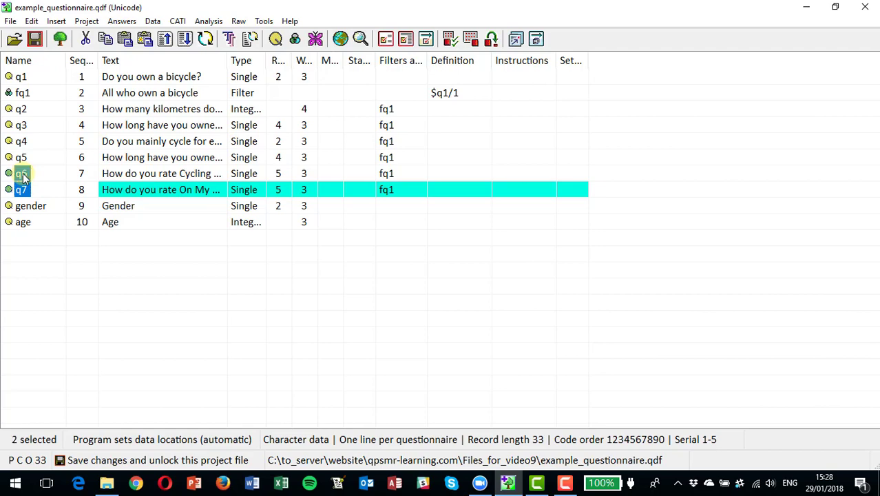
click(31, 20)
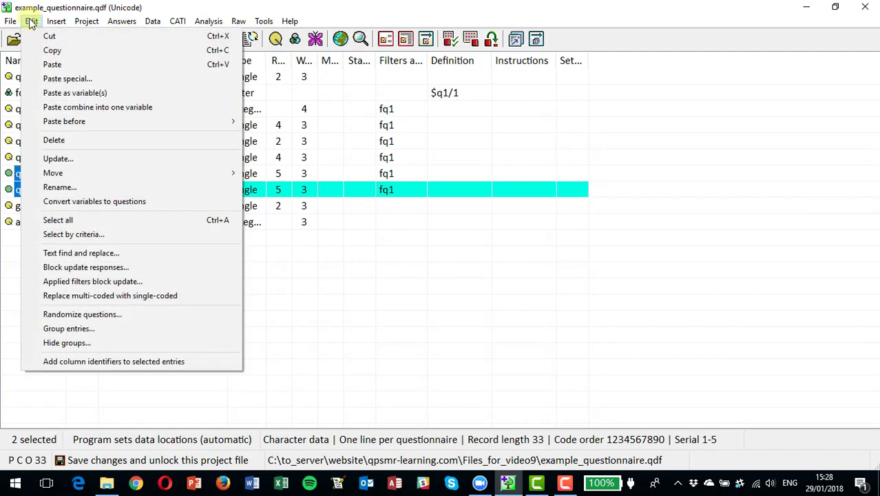
click(114, 268)
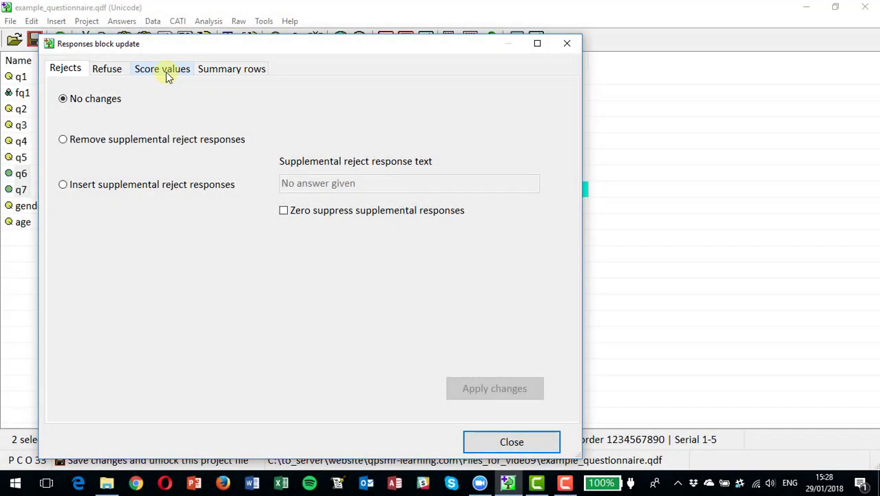
click(166, 72)
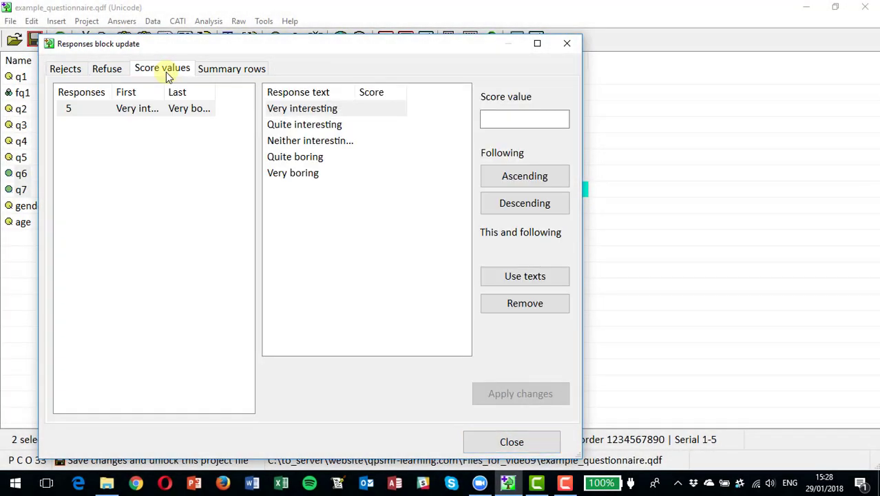
click(289, 112)
click(512, 119)
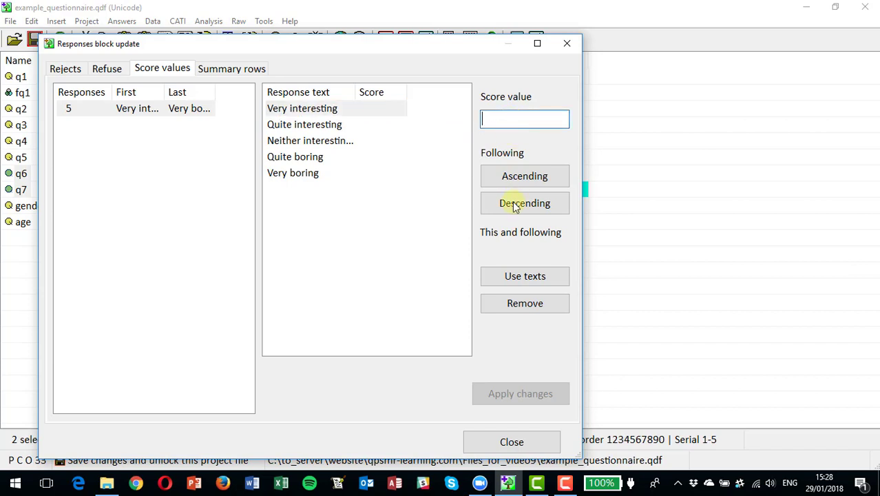
text(5)
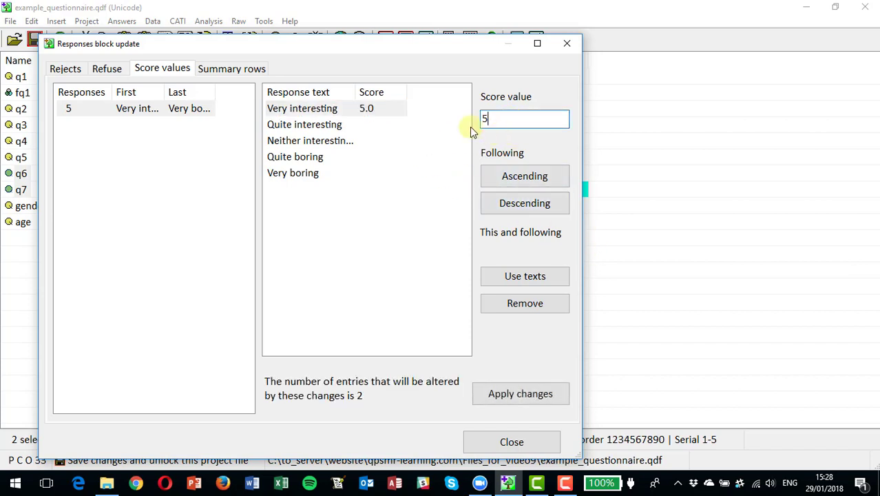
click(521, 205)
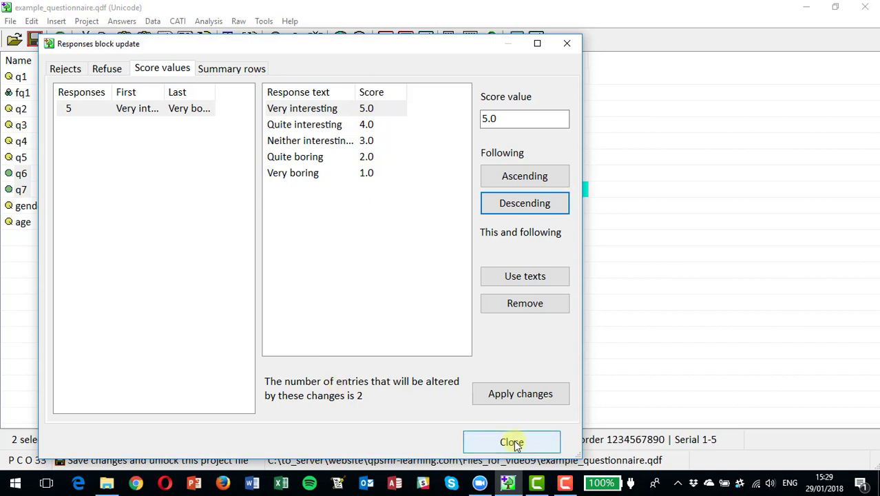
click(512, 395)
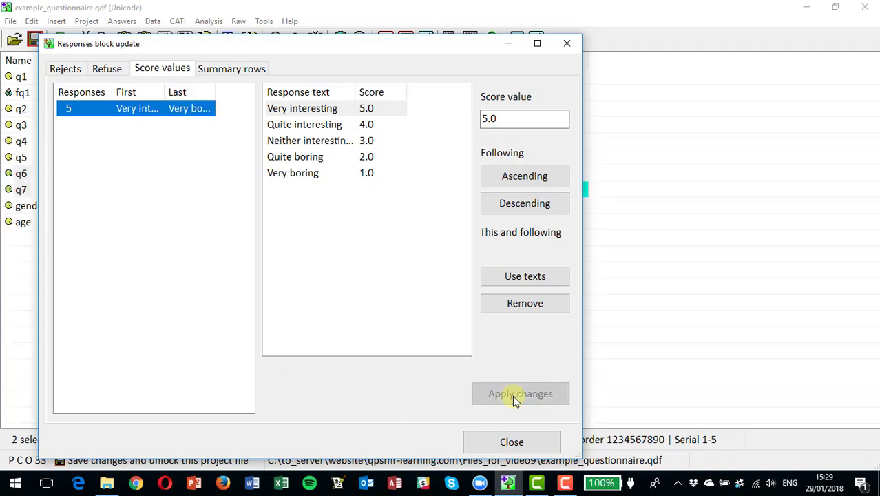
click(513, 442)
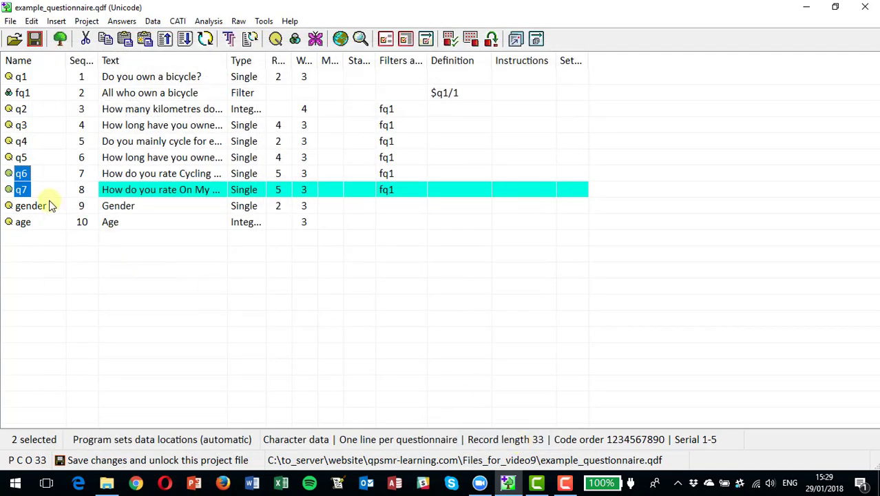
Step: Check the response scores of q6 and q7 in their entry details, and save and unlock the project file
click(21, 176)
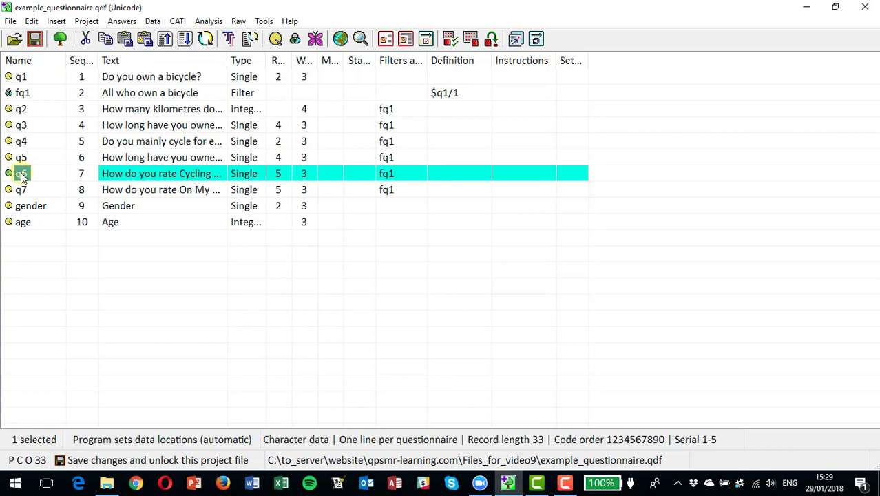
double_click(21, 176)
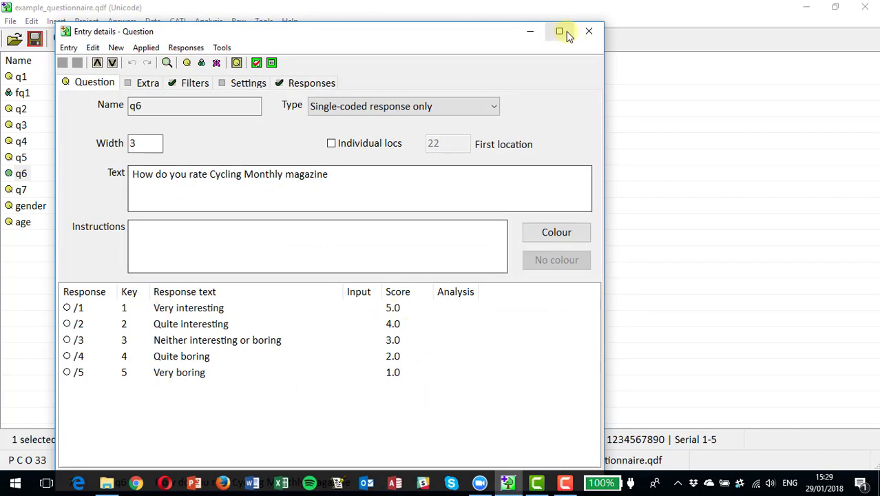
click(589, 31)
click(21, 191)
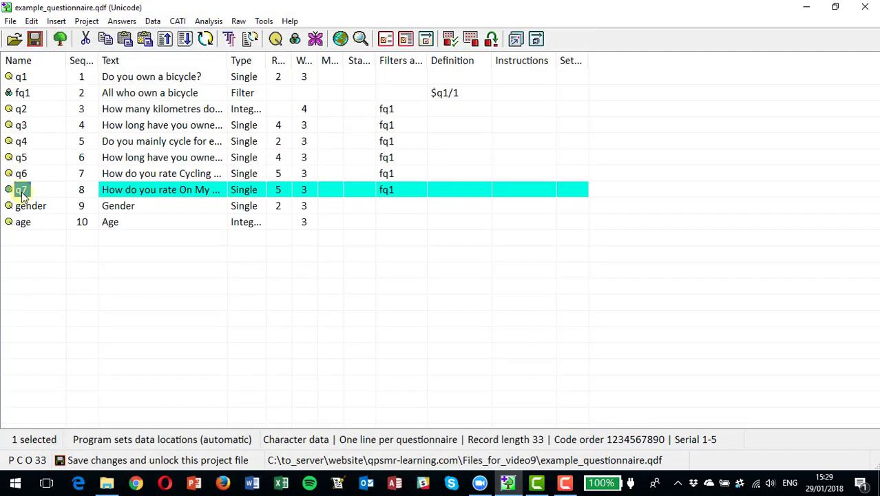
double_click(21, 193)
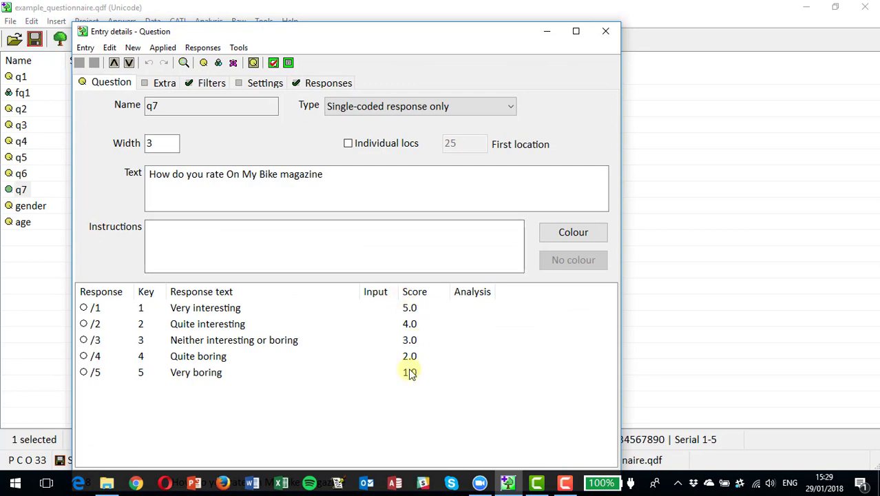
click(606, 30)
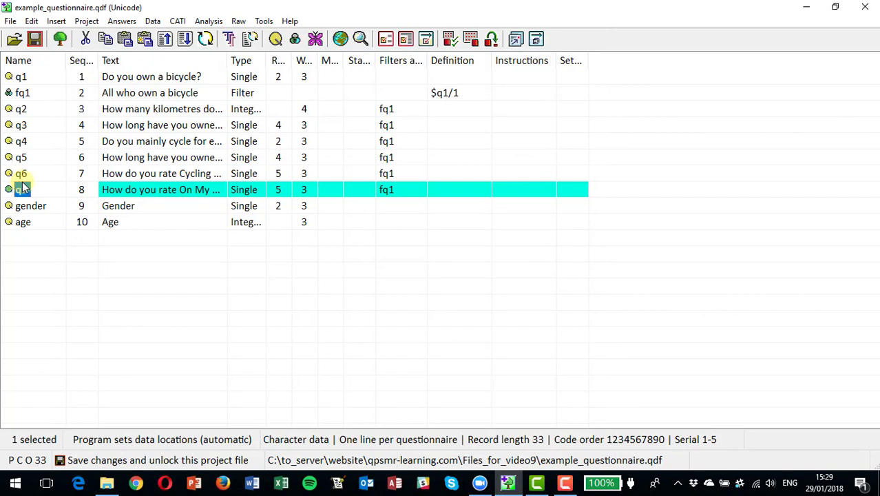
click(35, 39)
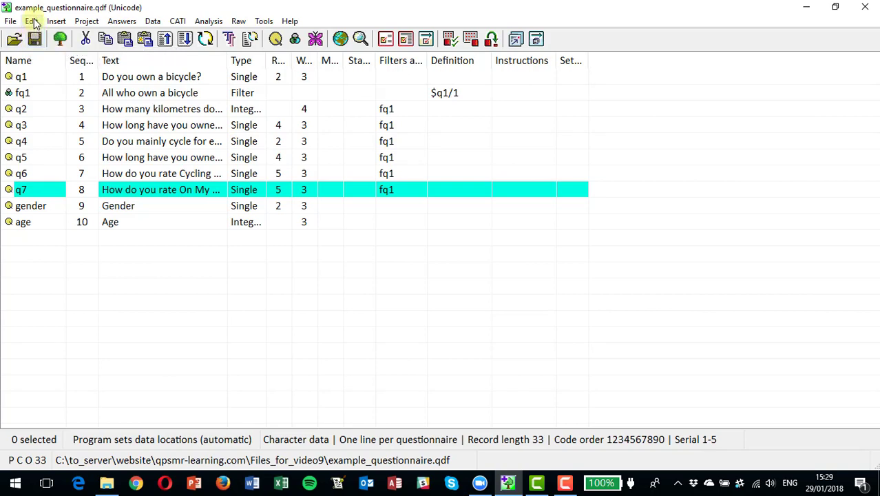
Step: Create an entry group named MyGroup1 containing questions q2, q3 and q4
click(31, 22)
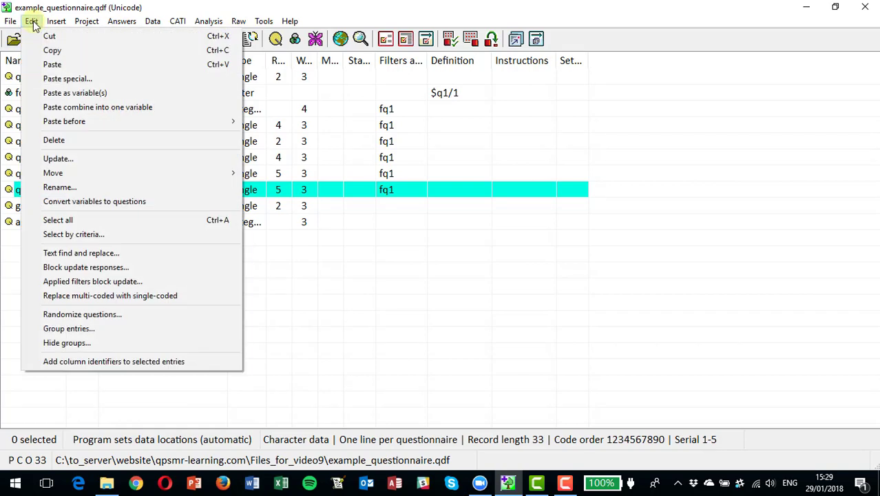
click(91, 329)
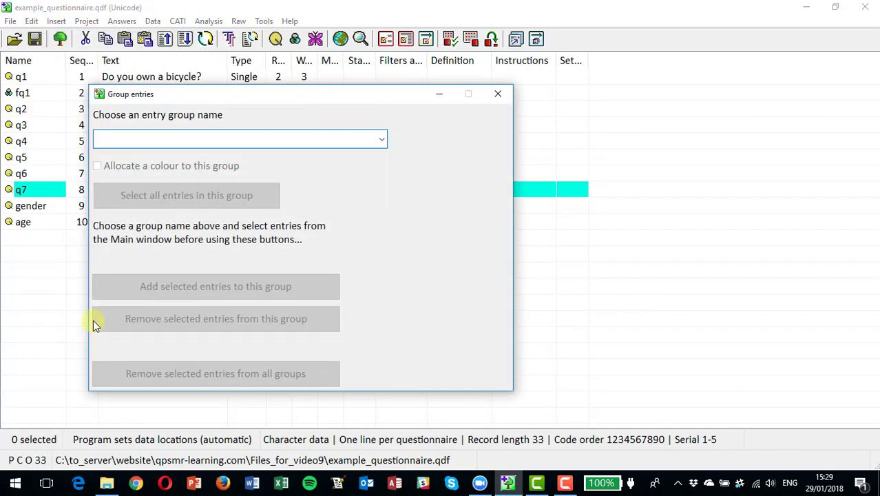
click(20, 113)
drag(21, 115, 24, 145)
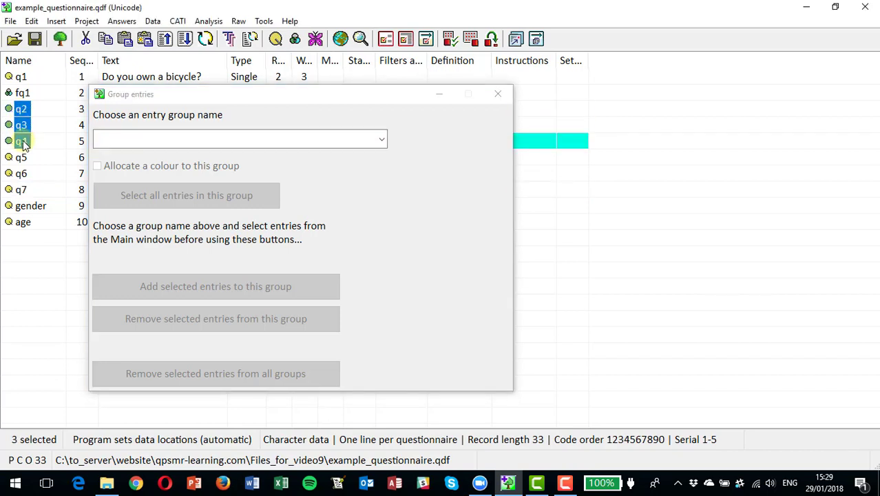
click(216, 139)
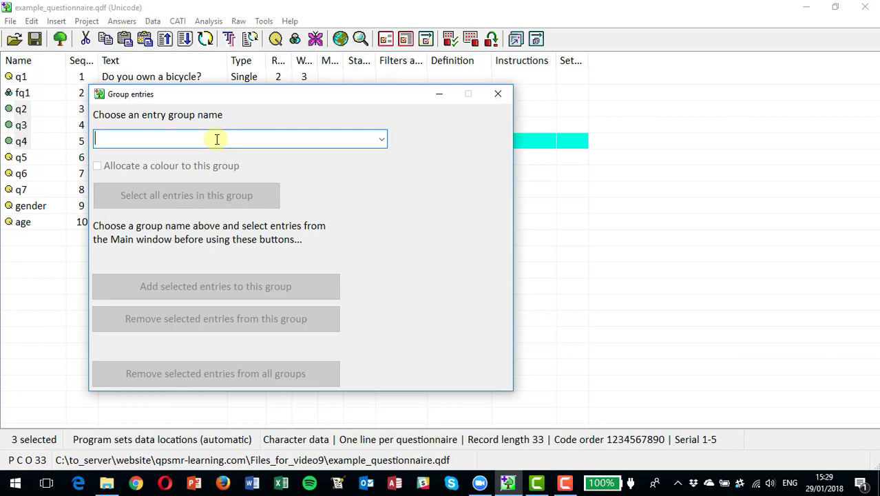
text(MyGroup1)
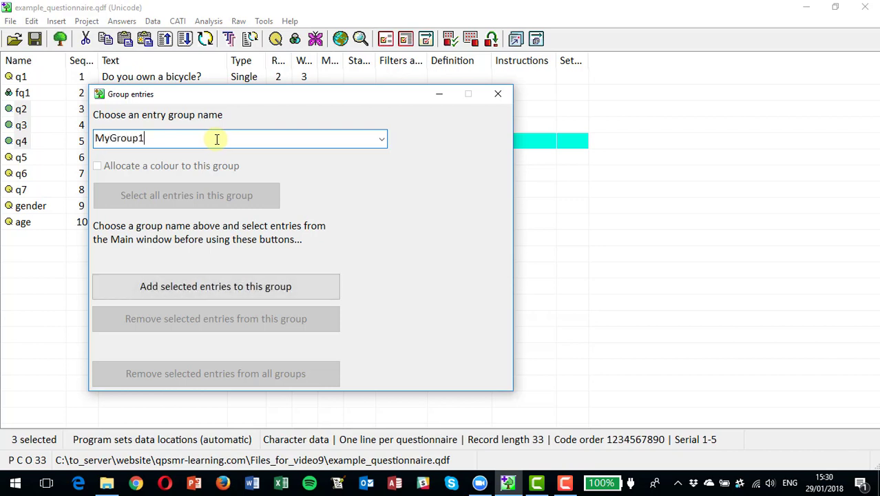
click(201, 290)
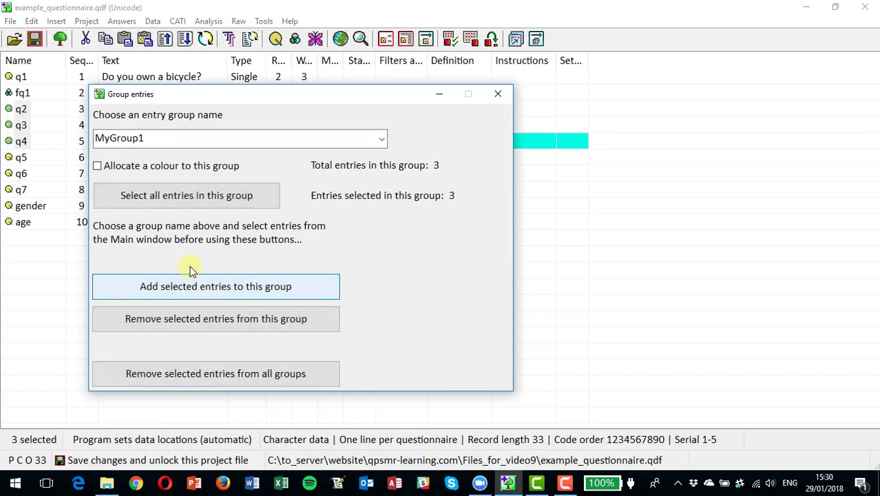
Step: Allocate a bright pink colour (red 255, green 0, blue 128) to MyGroup1 and close the group settings
click(98, 167)
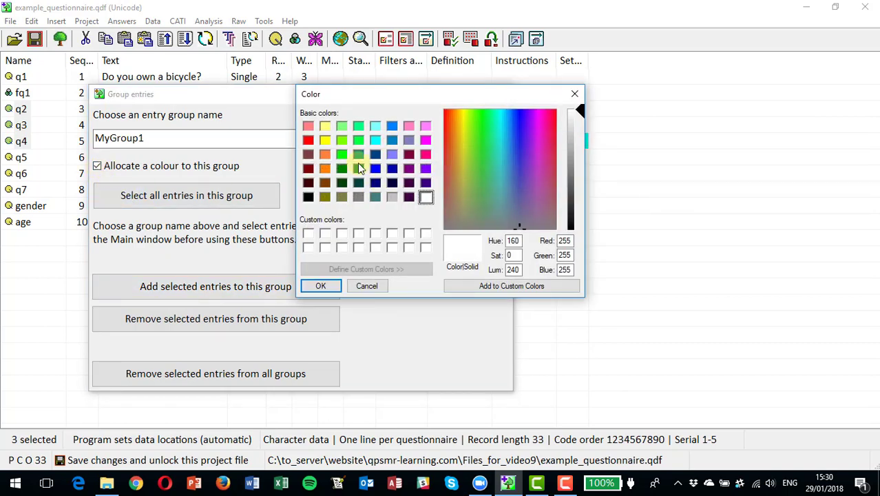
click(425, 154)
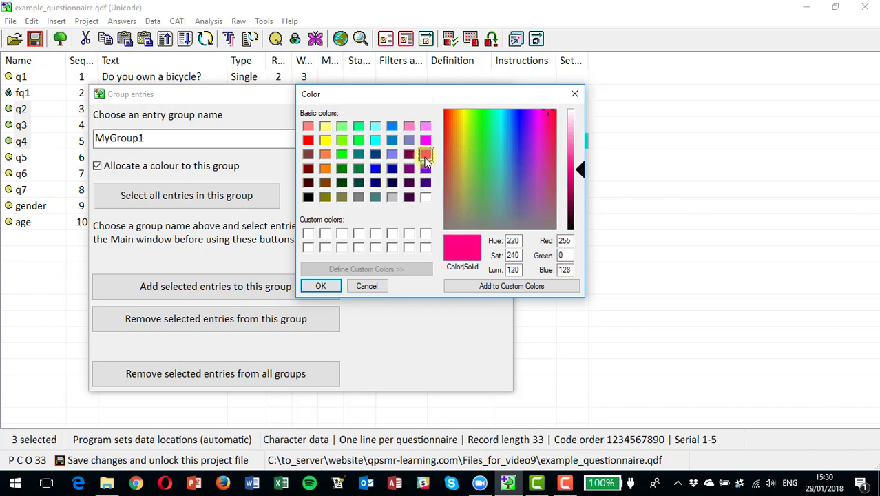
click(321, 287)
click(280, 286)
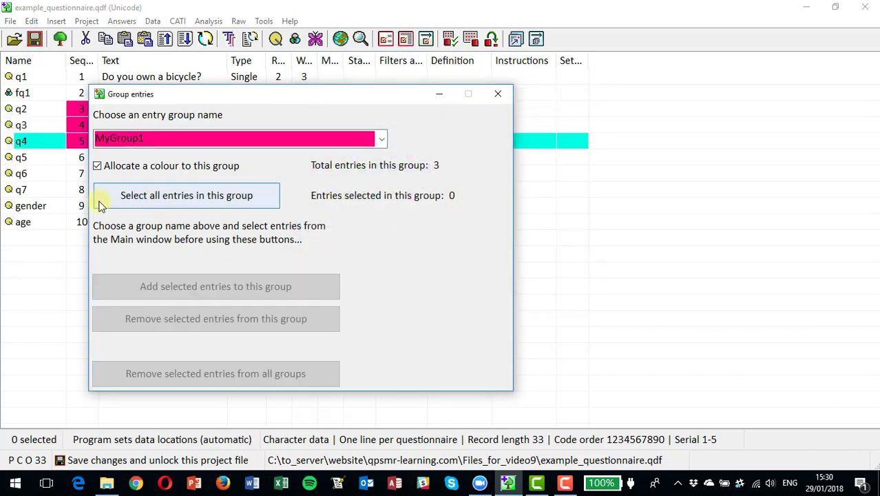
click(493, 95)
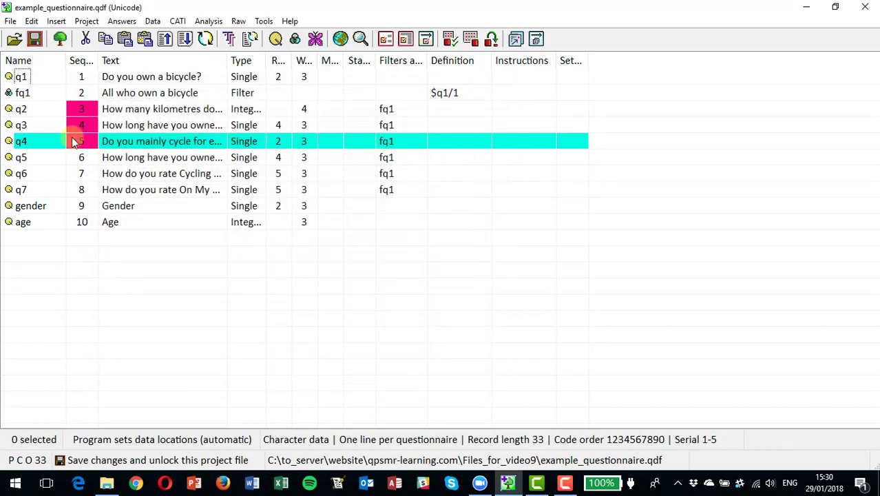
click(22, 110)
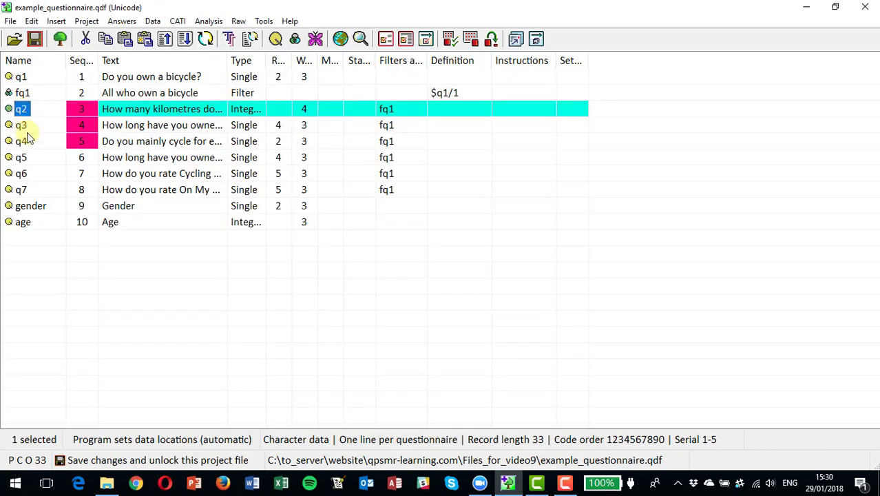
shift+click(22, 125)
shift+click(22, 141)
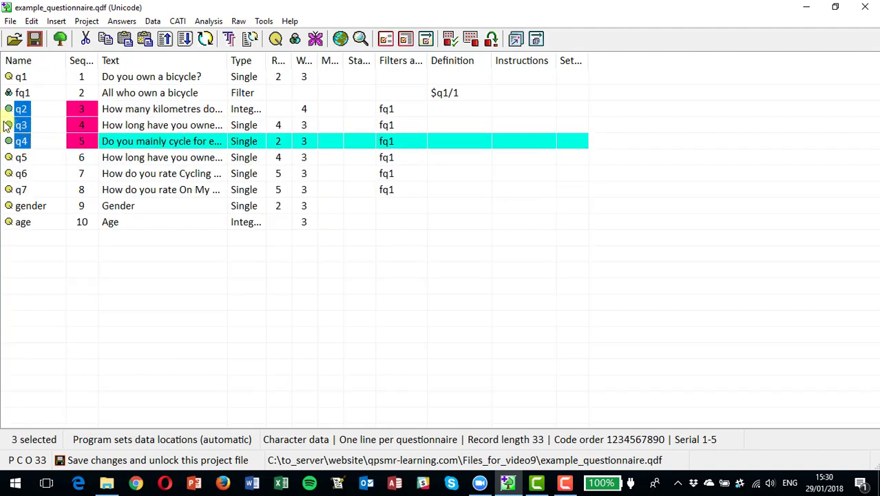
click(33, 22)
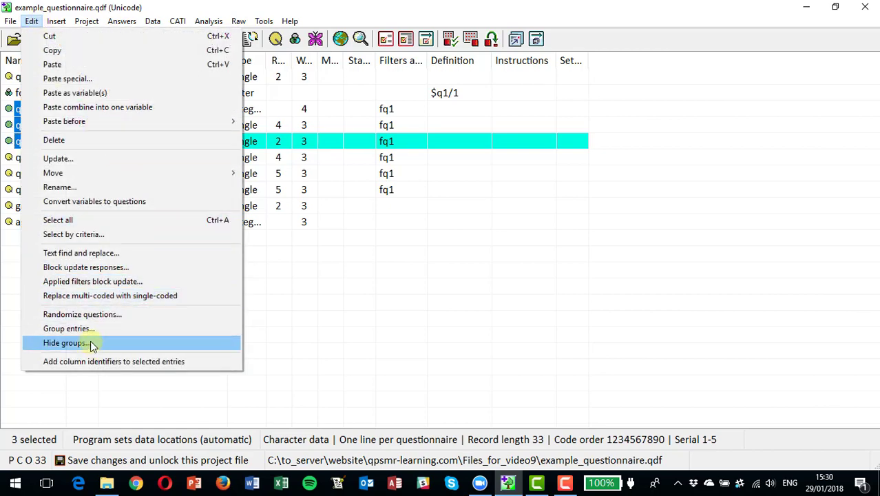
click(299, 226)
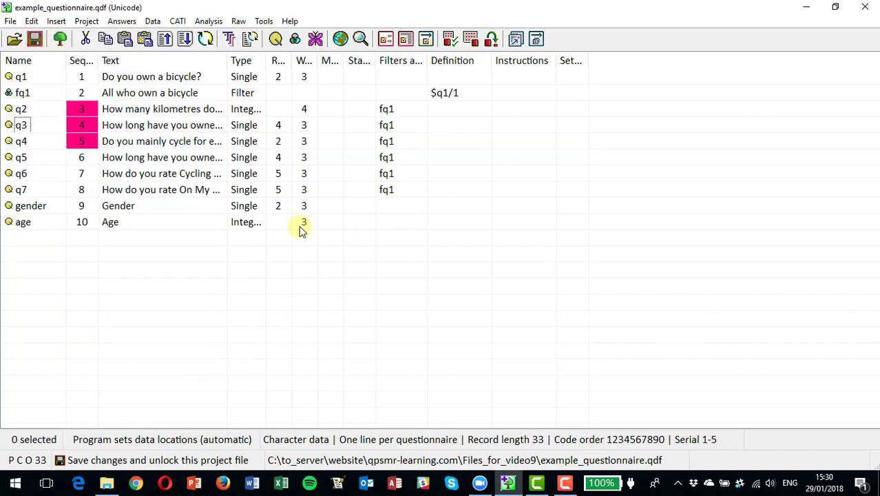